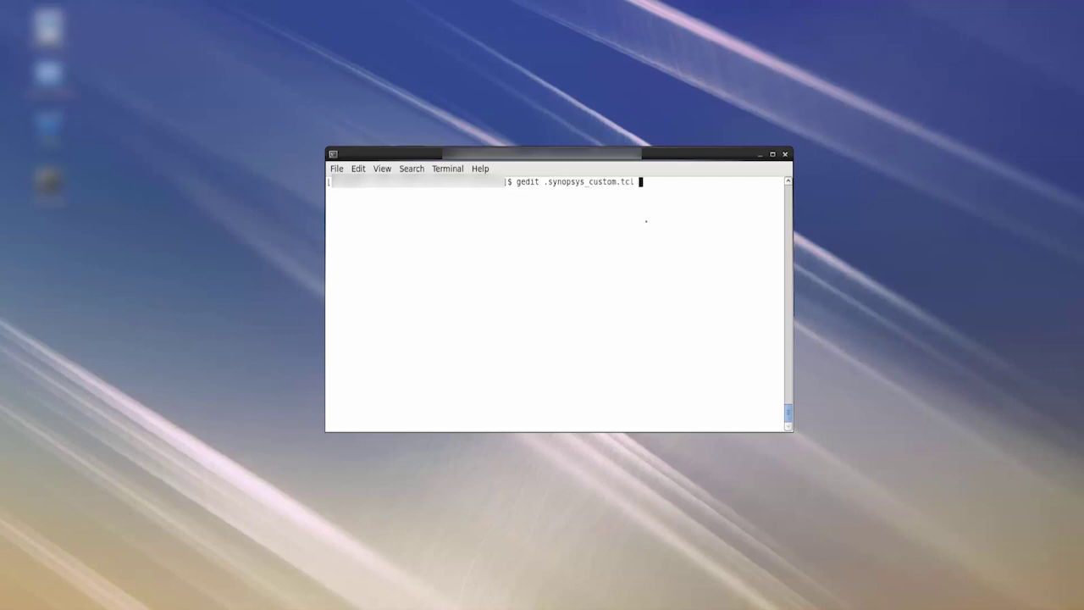
- Open the .synopsys_custom.tcl Calibre startup script in gedit as a background job
type("&")
key("Return")
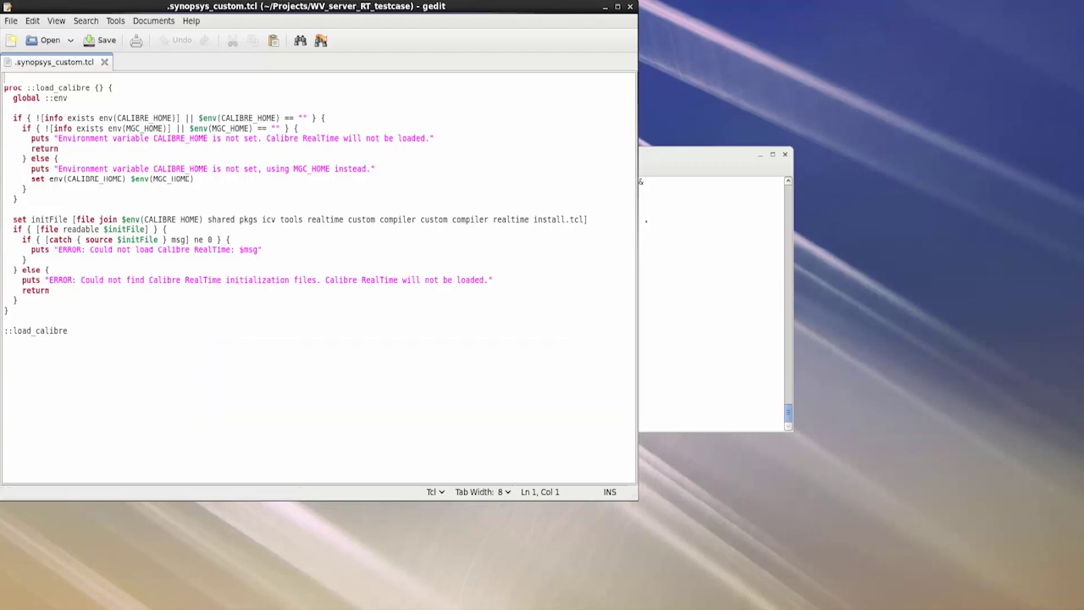
- Run ./run custom compiler.sh to launch Custom Compiler with the fir layout
type("./run custom compiler.sh")
key("Return")
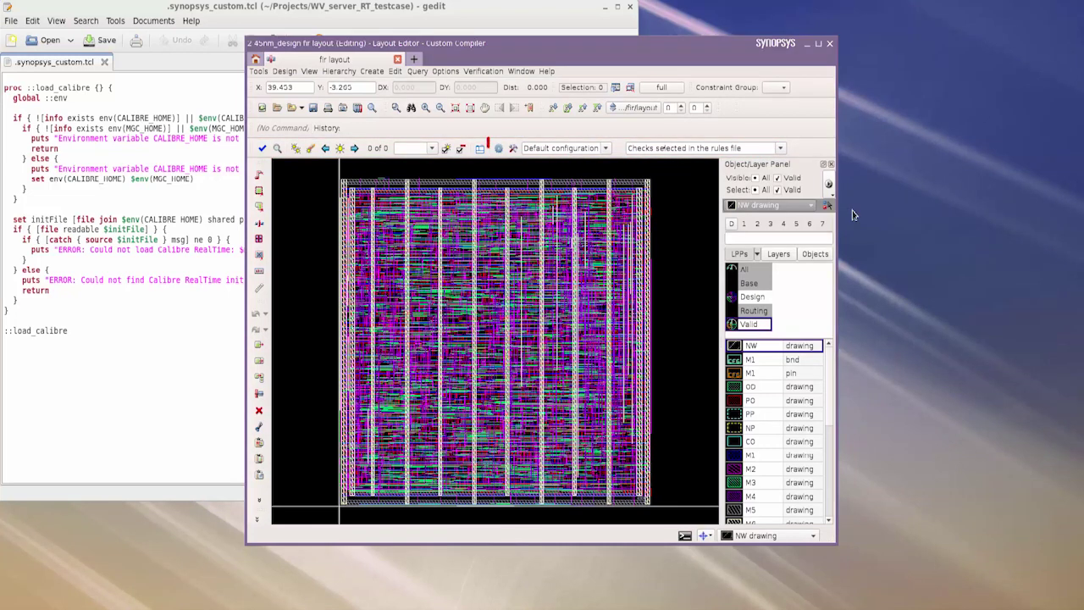
- Point Calibre RealTime at the 45nm_drc_signoff.rul rule file and the demo_tech_lib.layermap layer map
left_click(499, 151)
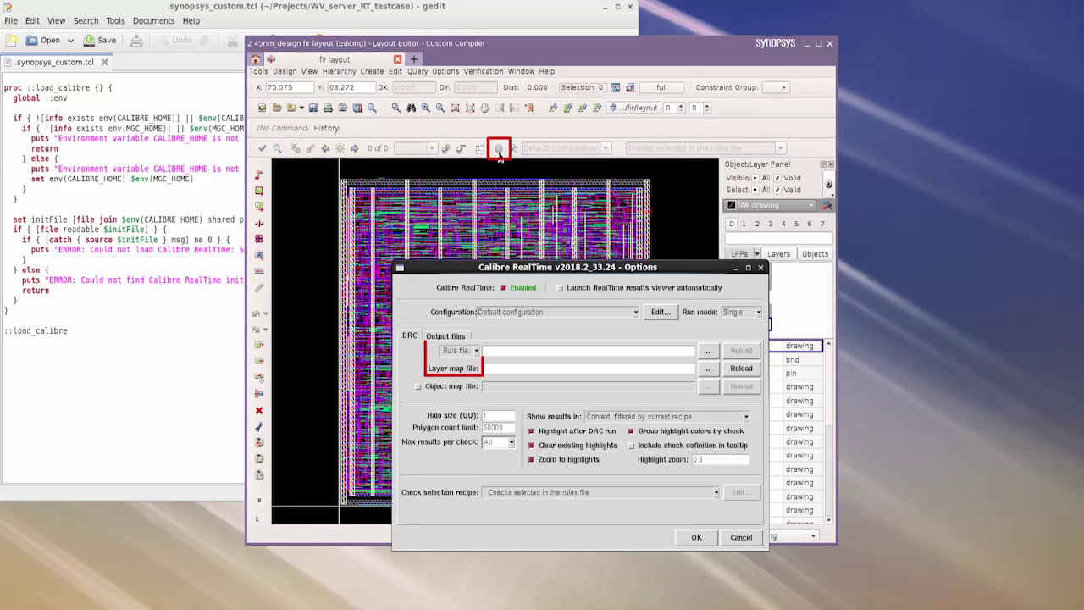
left_click(709, 351)
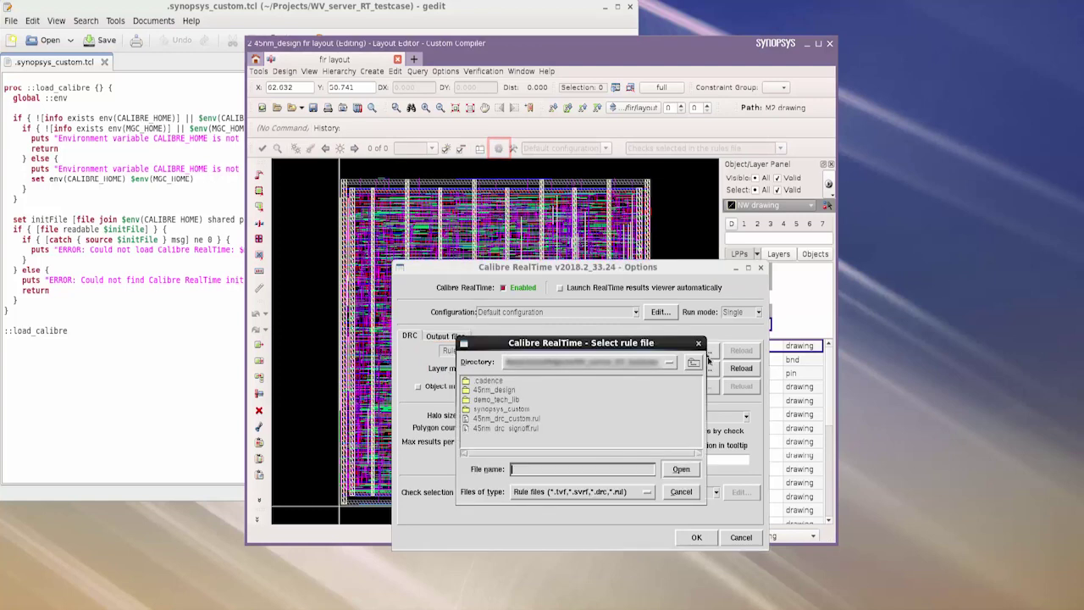
left_click(512, 429)
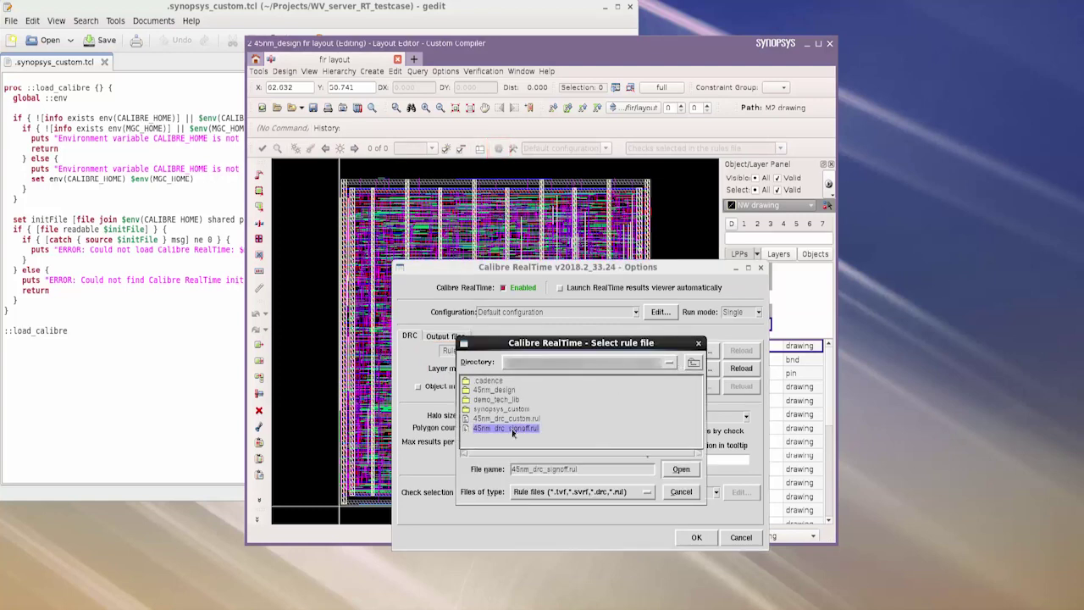
left_click(681, 468)
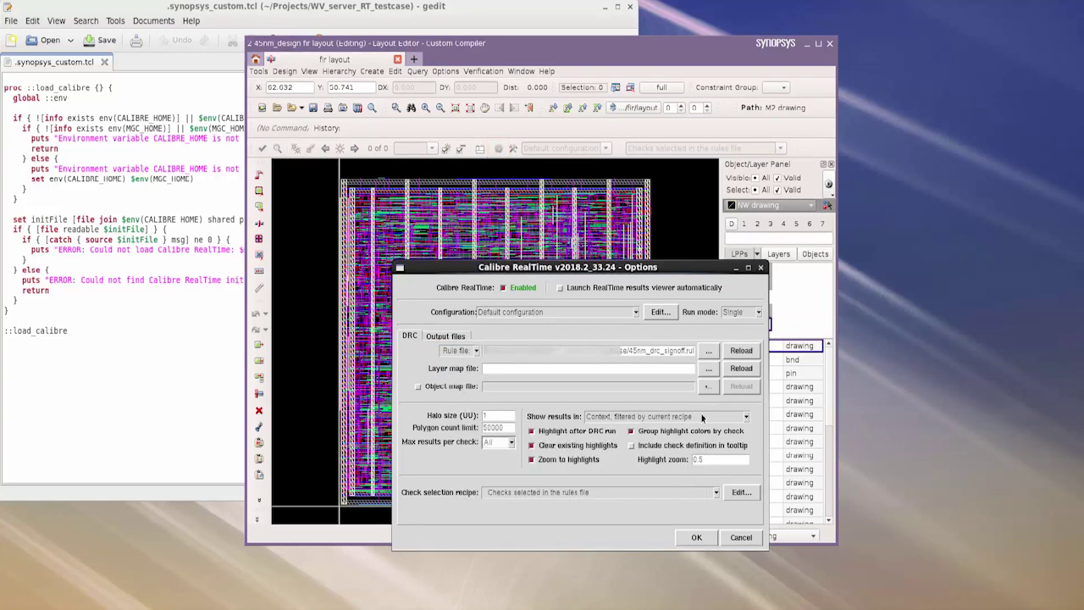
left_click(709, 369)
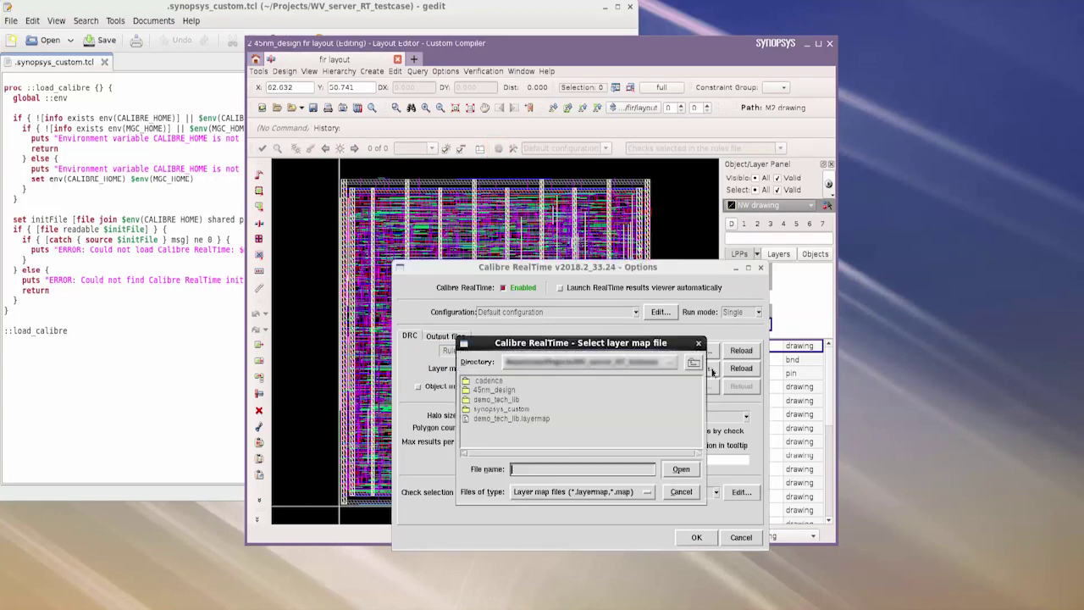
left_click(537, 420)
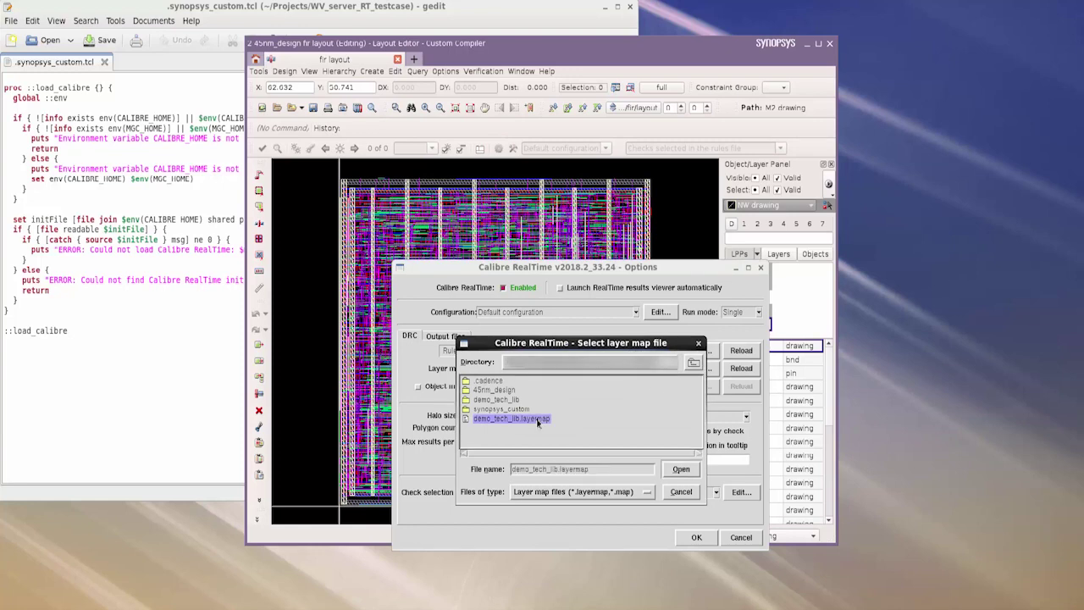
left_click(680, 468)
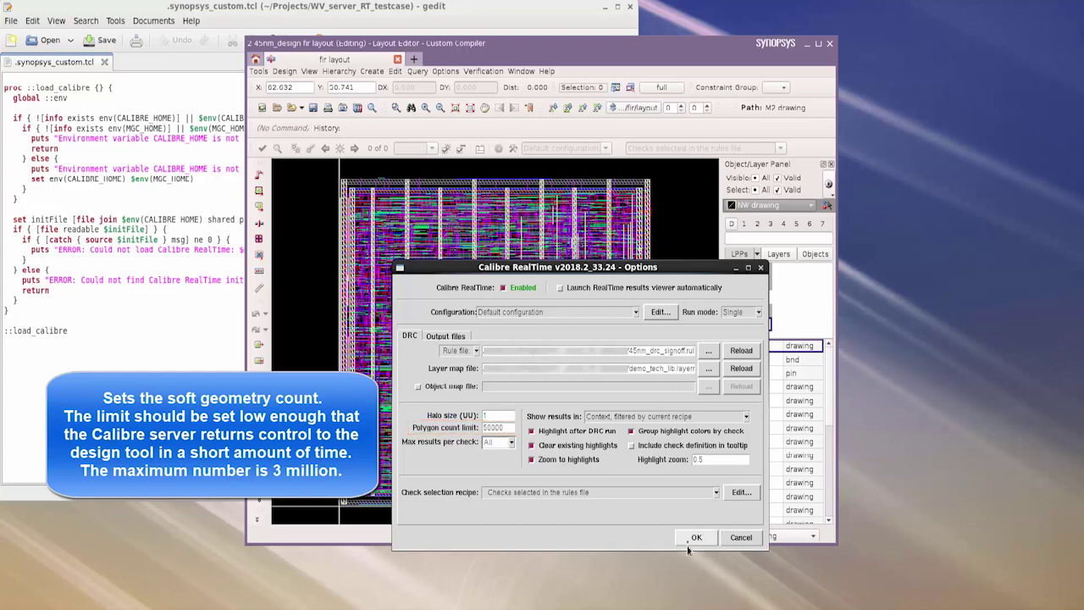
- Apply the options and run Calibre RealTime DRC on the top-left corner, reporting 7 errors
left_click(690, 541)
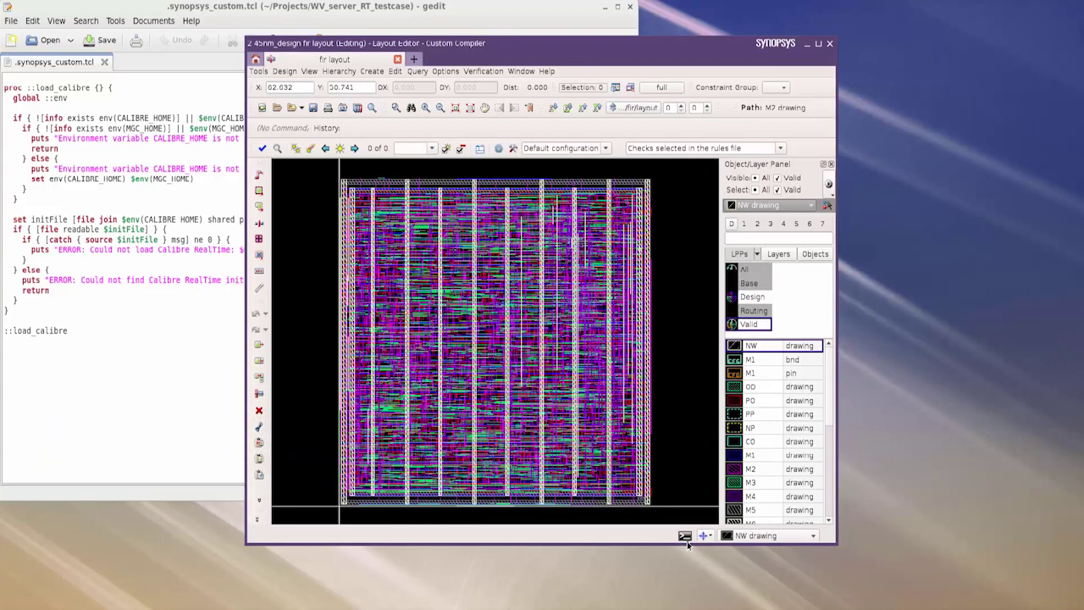
left_click_drag(568, 167, 683, 247)
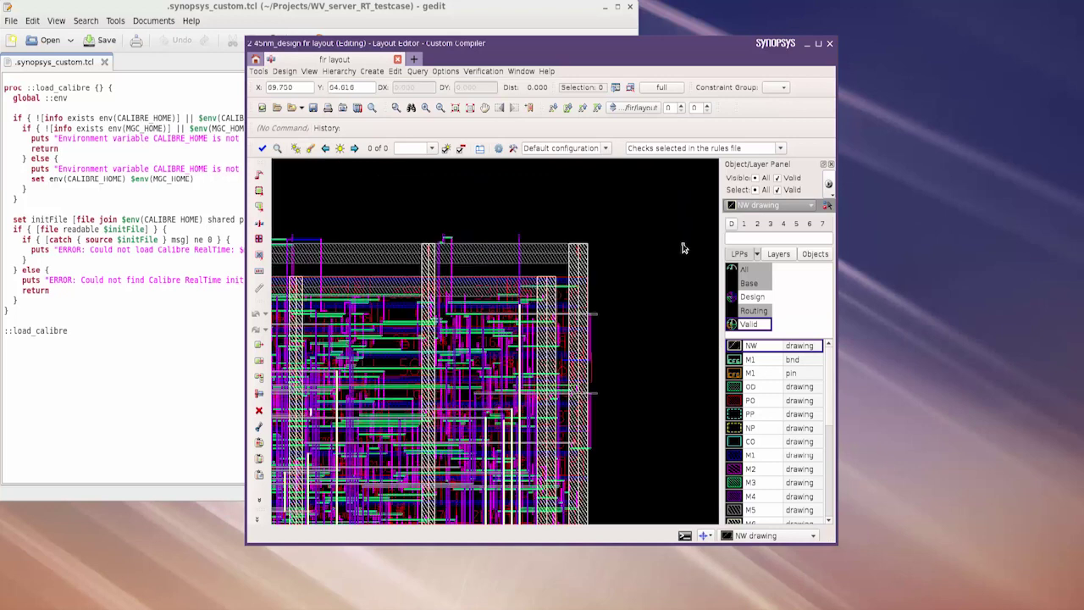
left_click(262, 149)
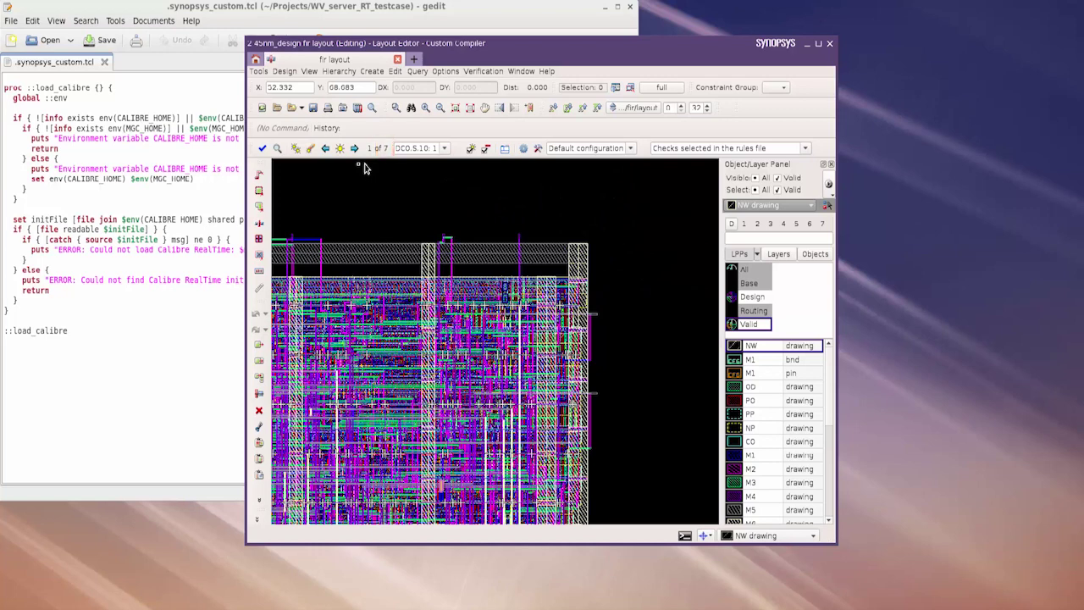
- Pick PP.R.2 from the error rules, then step to error 7 of 7, PP.S.1
left_click(444, 148)
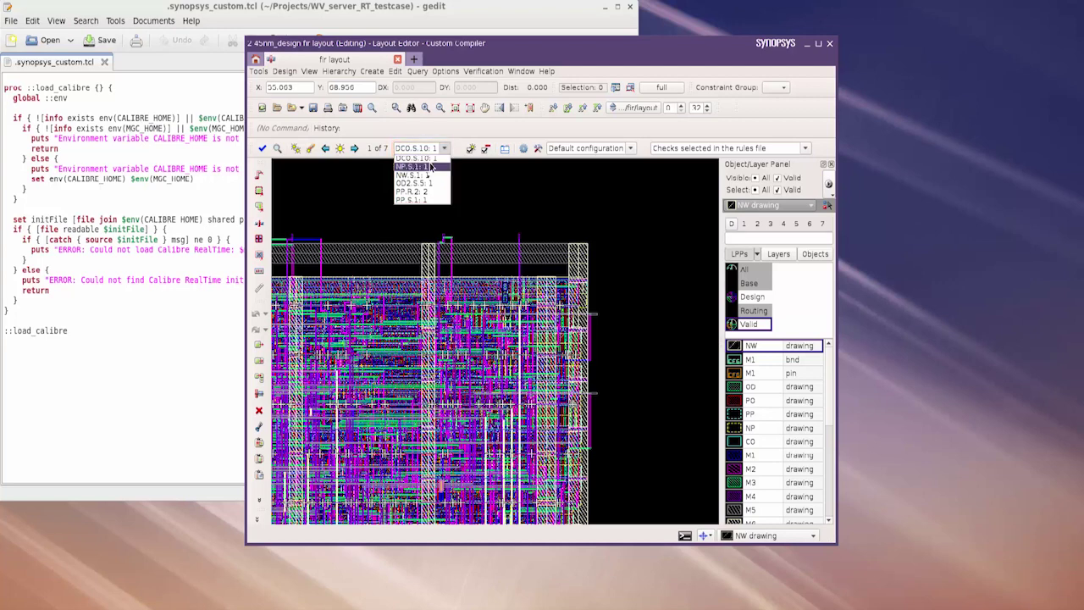
left_click(422, 192)
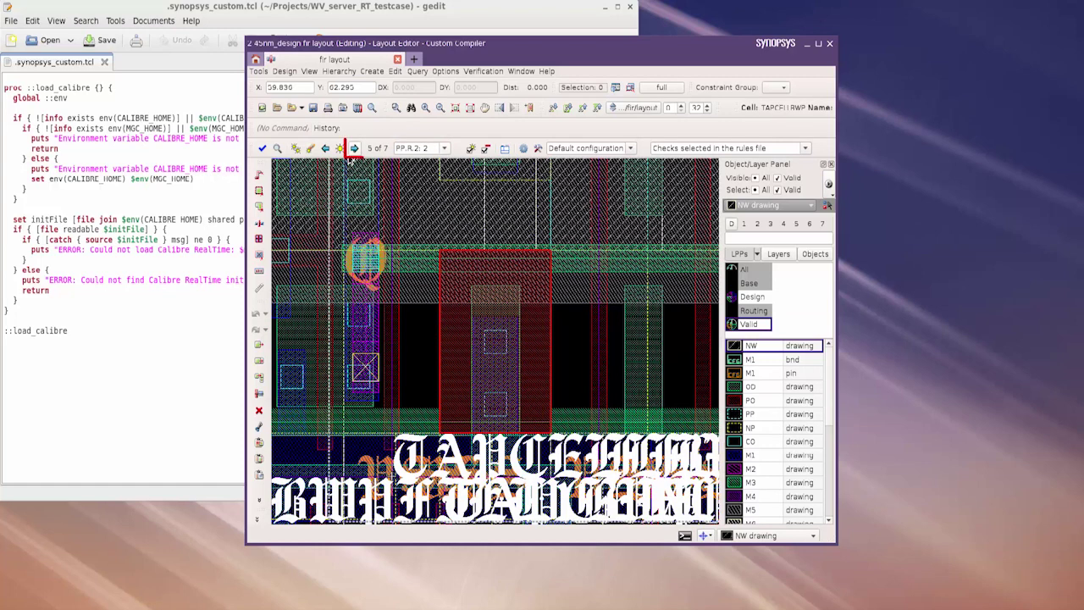
left_click(355, 148)
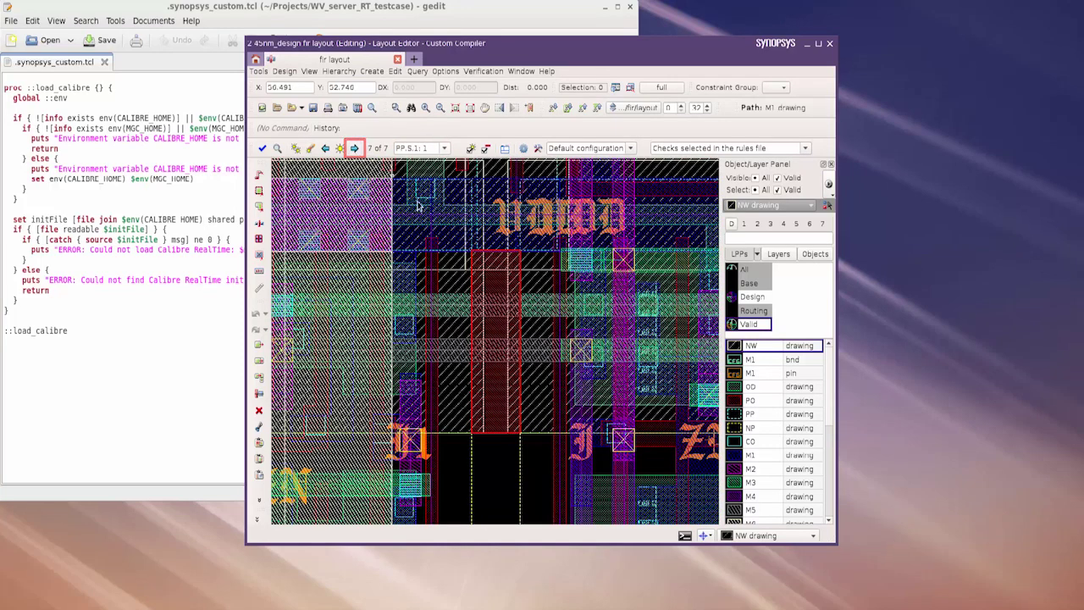
scroll(509, 334, "down", 1)
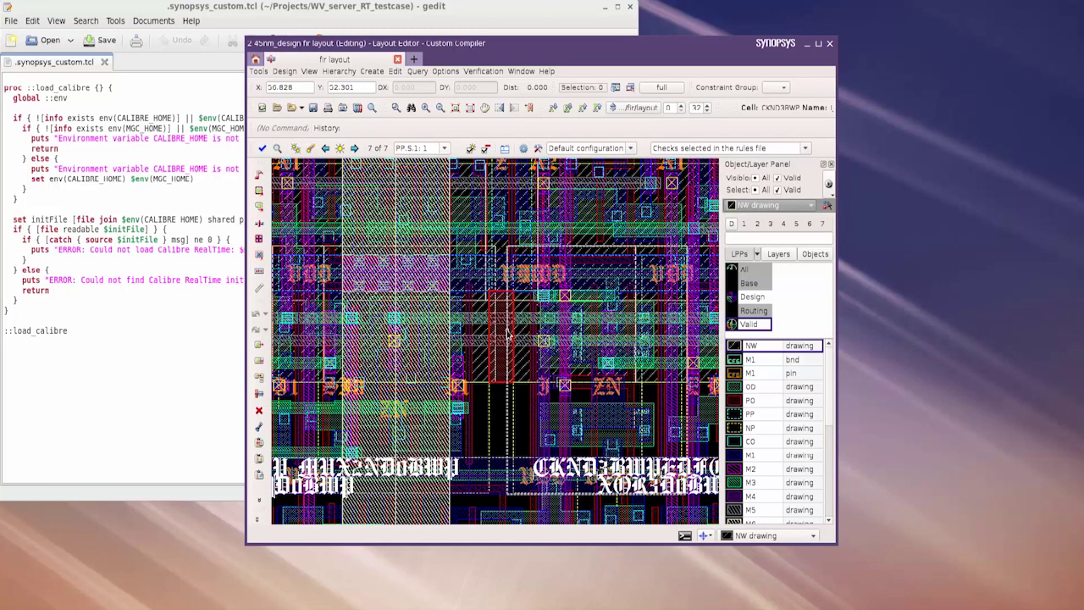
- Hide all layers except PP drawing and zoom in on the PP.S.1 marker
scroll(508, 335, "down", 1)
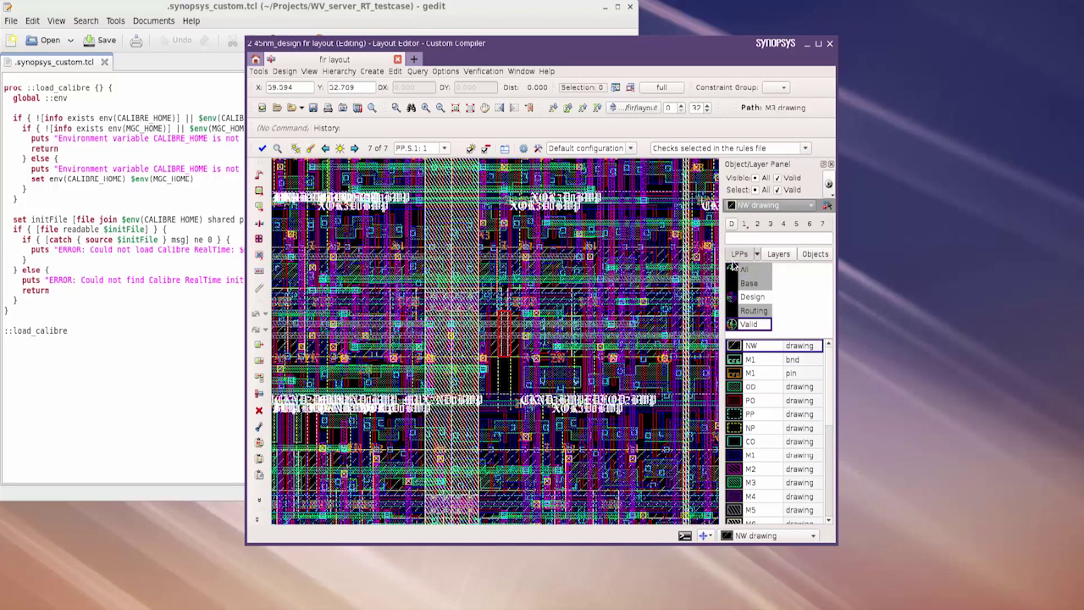
left_click(756, 178)
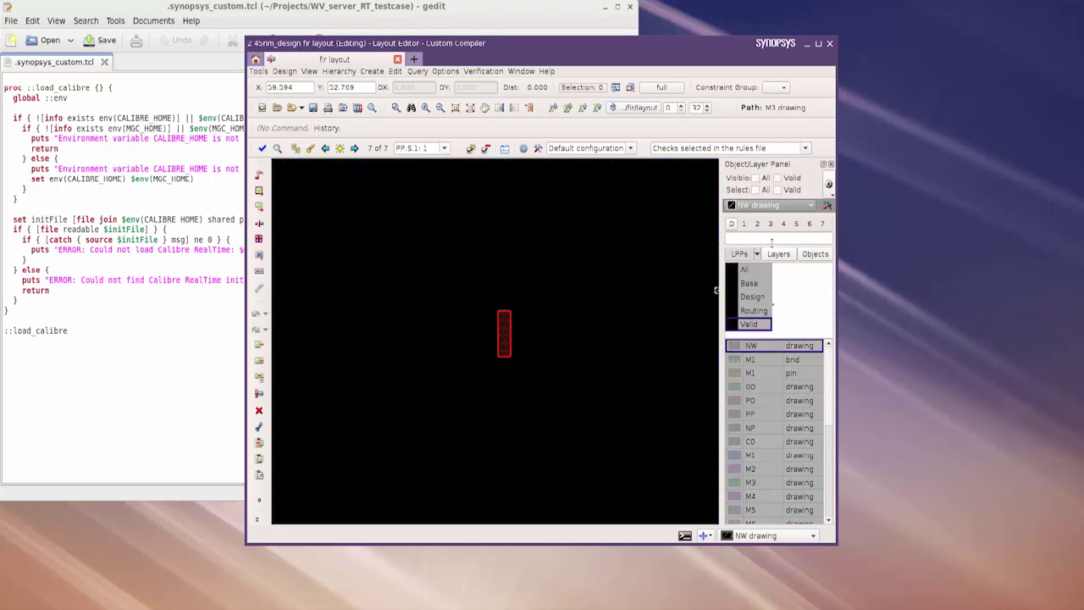
left_click(761, 417)
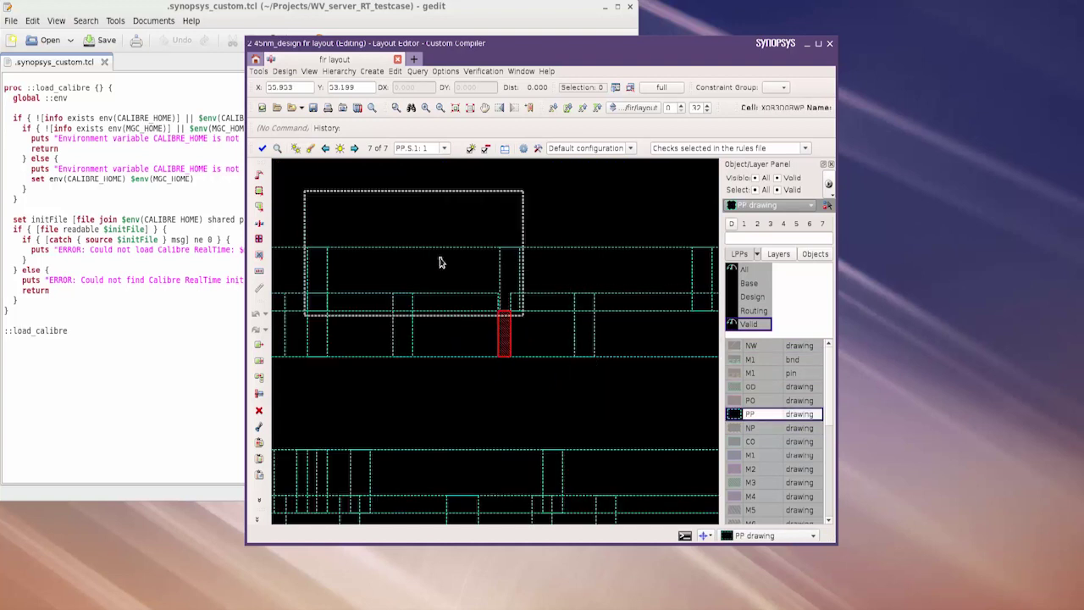
right_click_drag(443, 307, 575, 376)
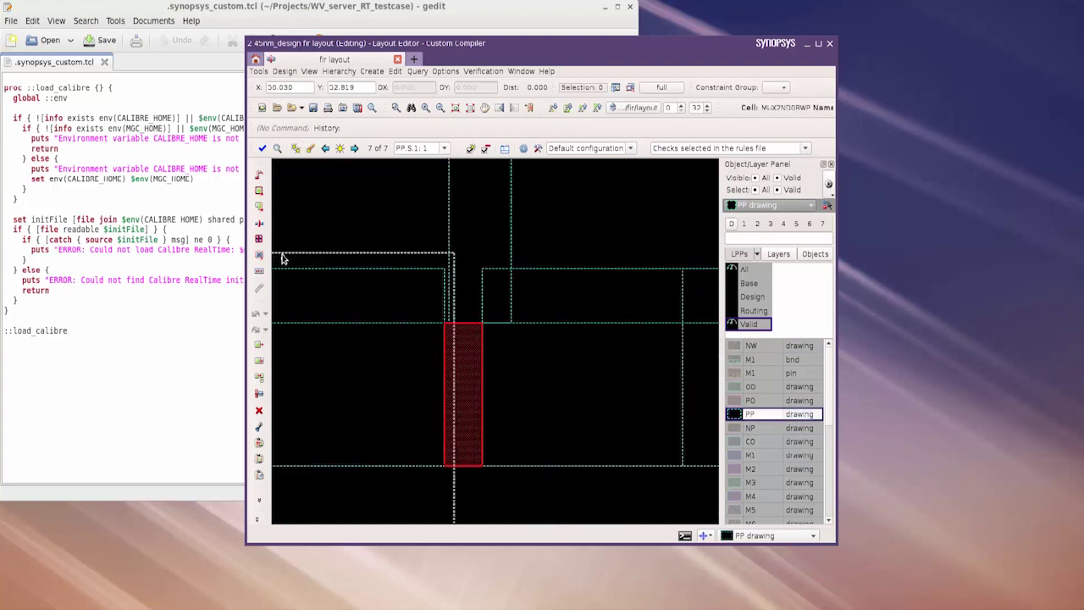
- Draw a PP rectangle across the spacing gap, then zoom back out
left_click(259, 190)
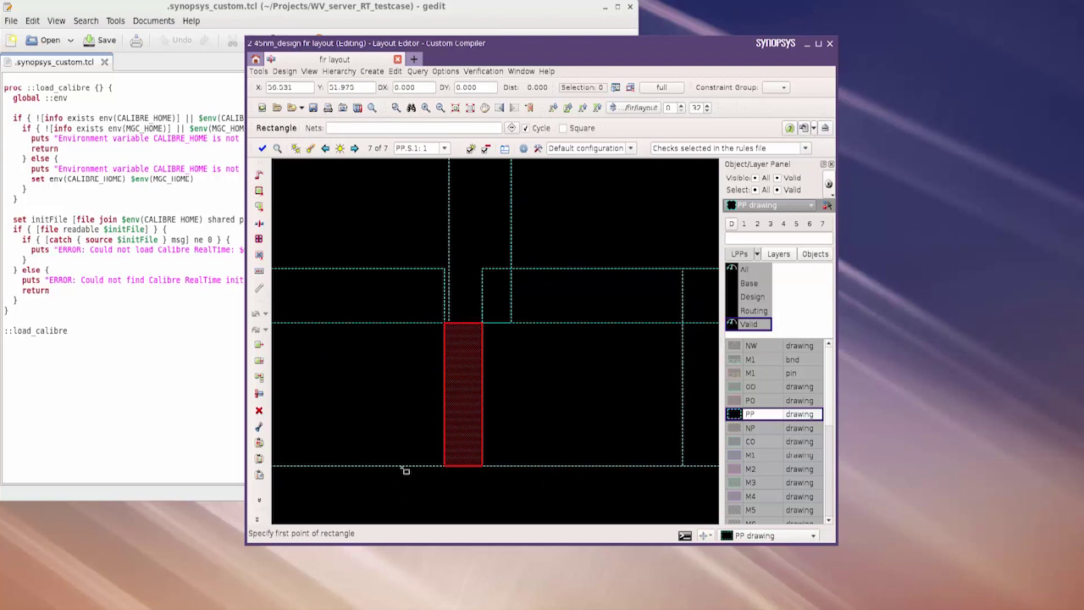
left_click(402, 465)
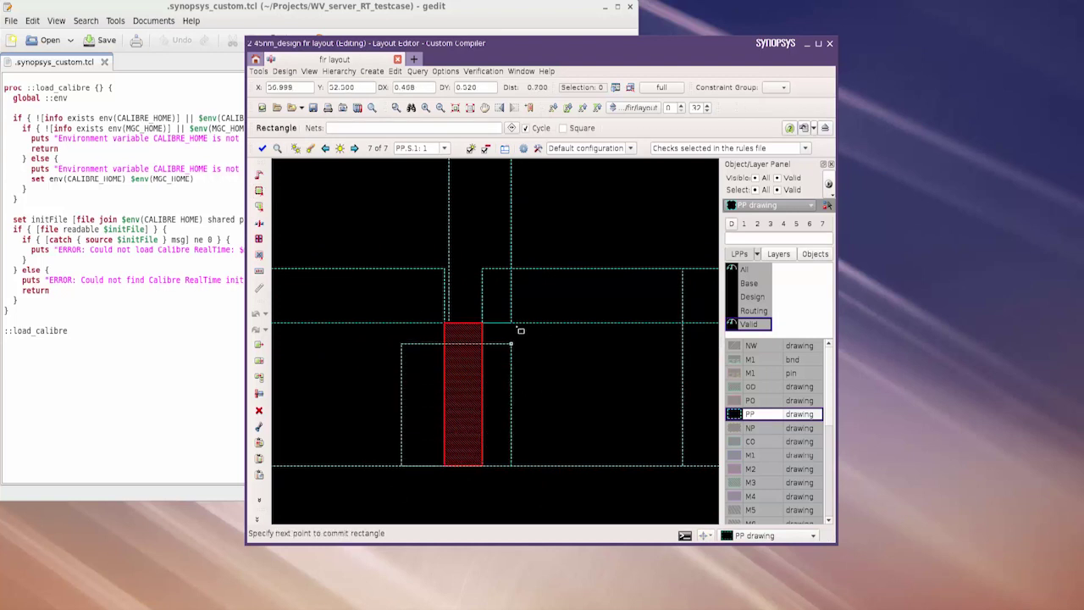
left_click(547, 209)
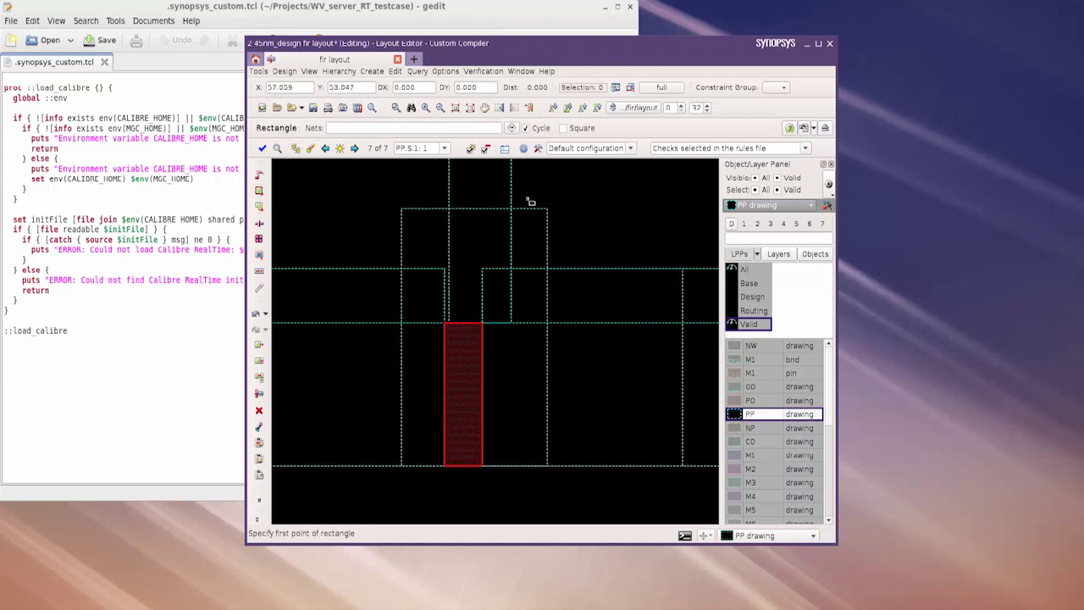
key("Escape")
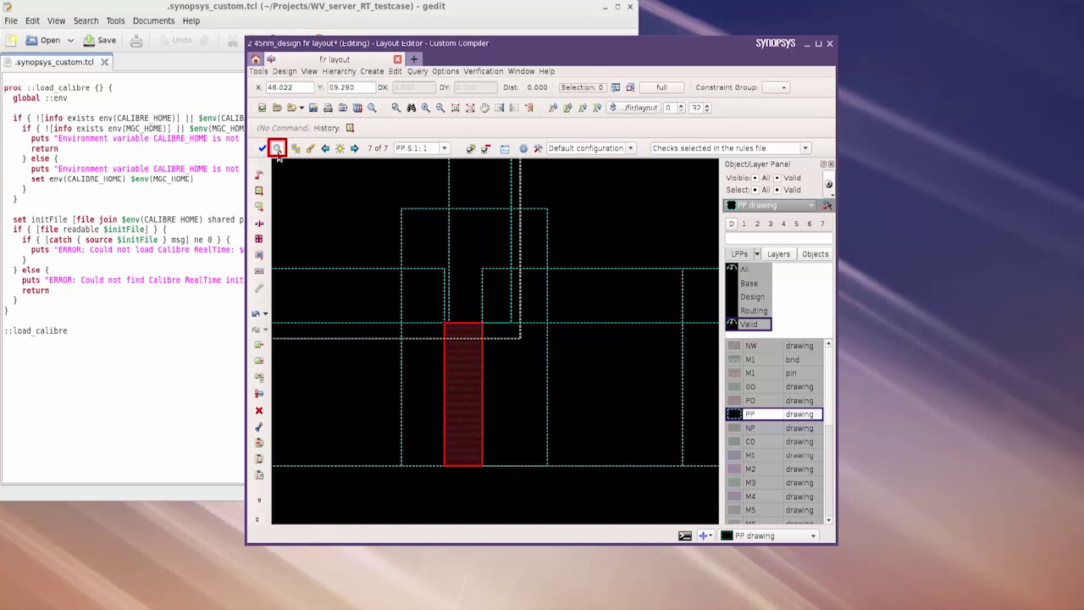
left_click(277, 148)
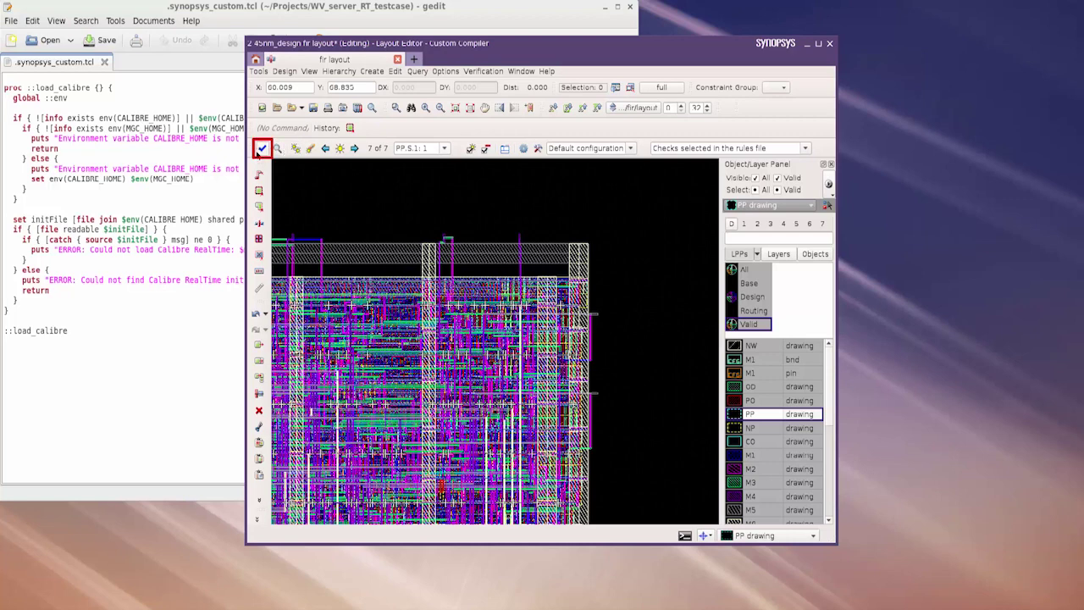
- Rerun the DRC check and list the six remaining error rules, PP.S.1 gone
left_click(259, 150)
left_click(444, 148)
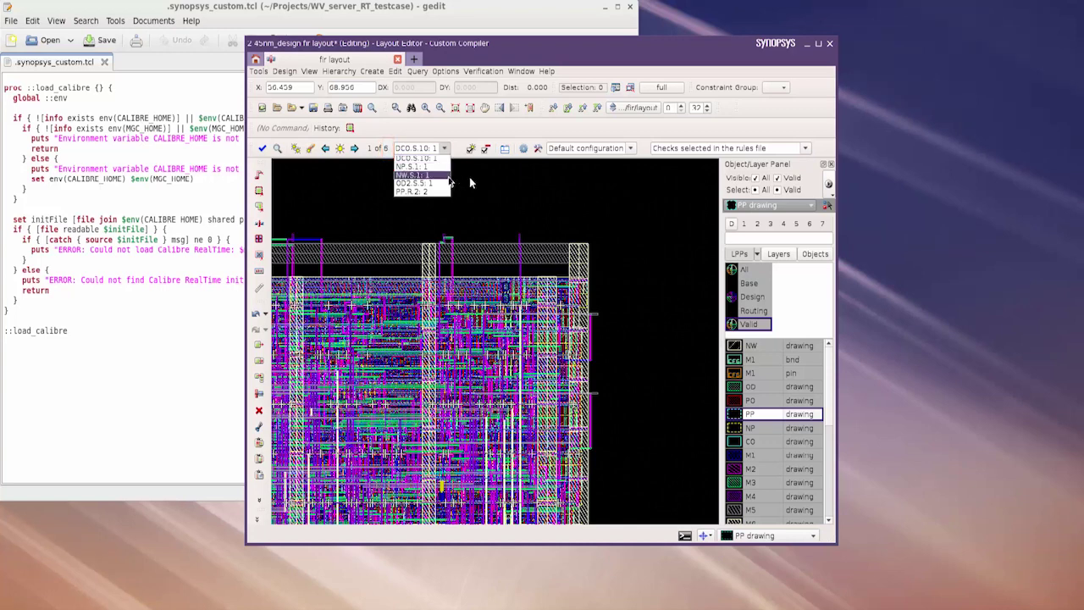
- Close the rule list and reopen the Calibre RealTime Options dialog
left_click(474, 183)
left_click(523, 149)
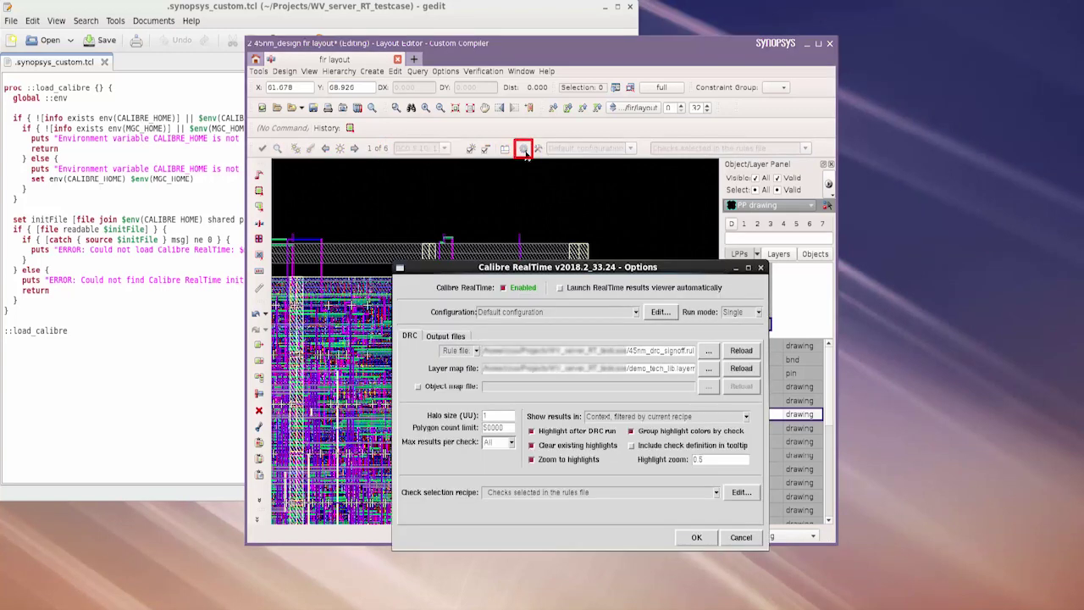